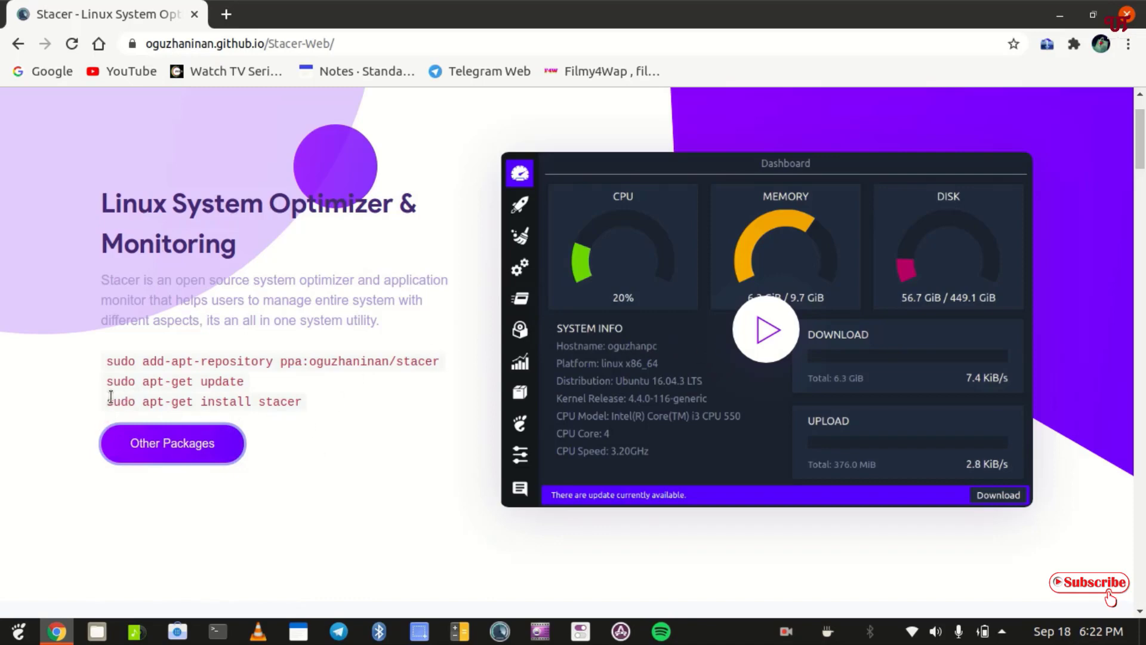
Open a terminal window and copy the "sudo apt-get install stacer" command from the Stacer web page.
left_click_drag(106, 403, 281, 414)
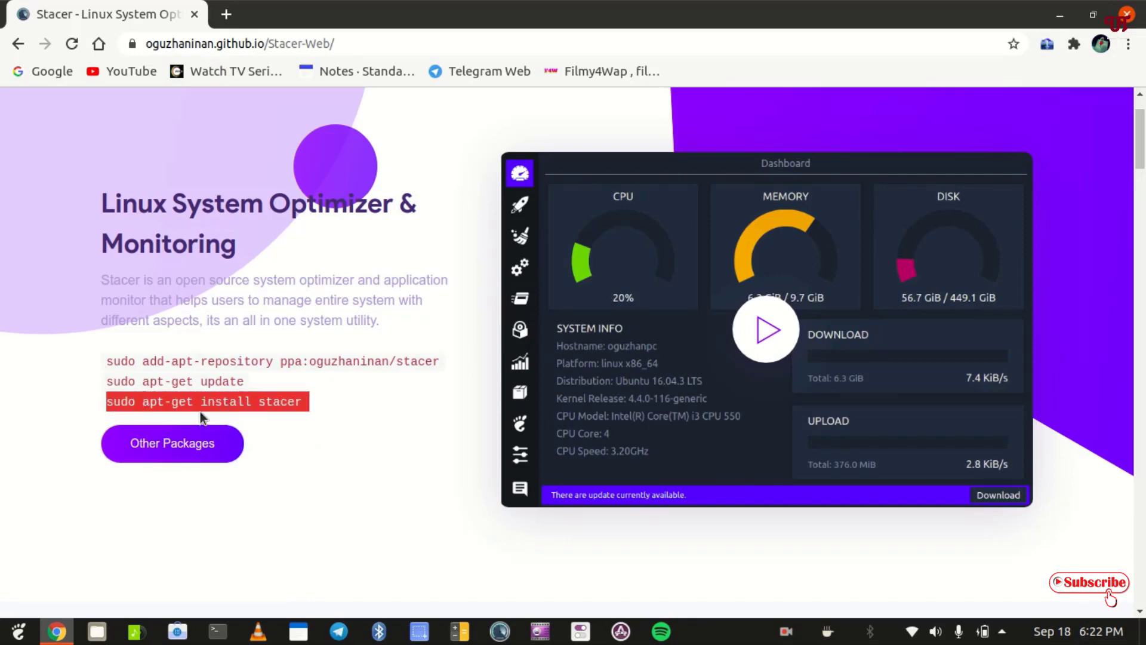
left_click(218, 631)
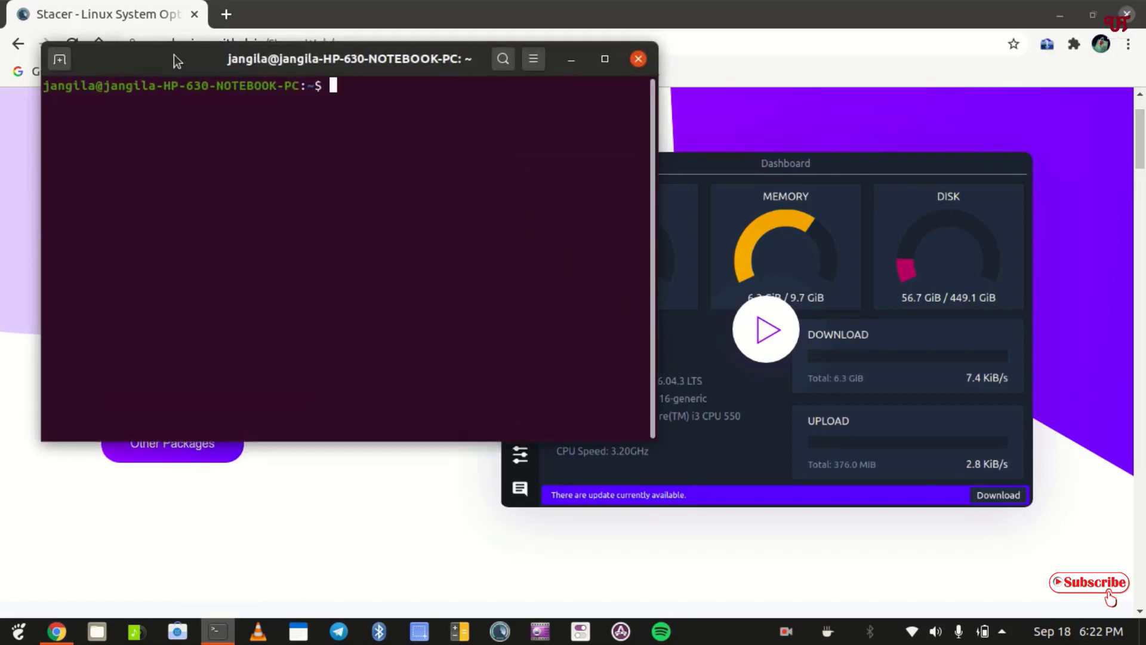
left_click_drag(174, 57, 425, 87)
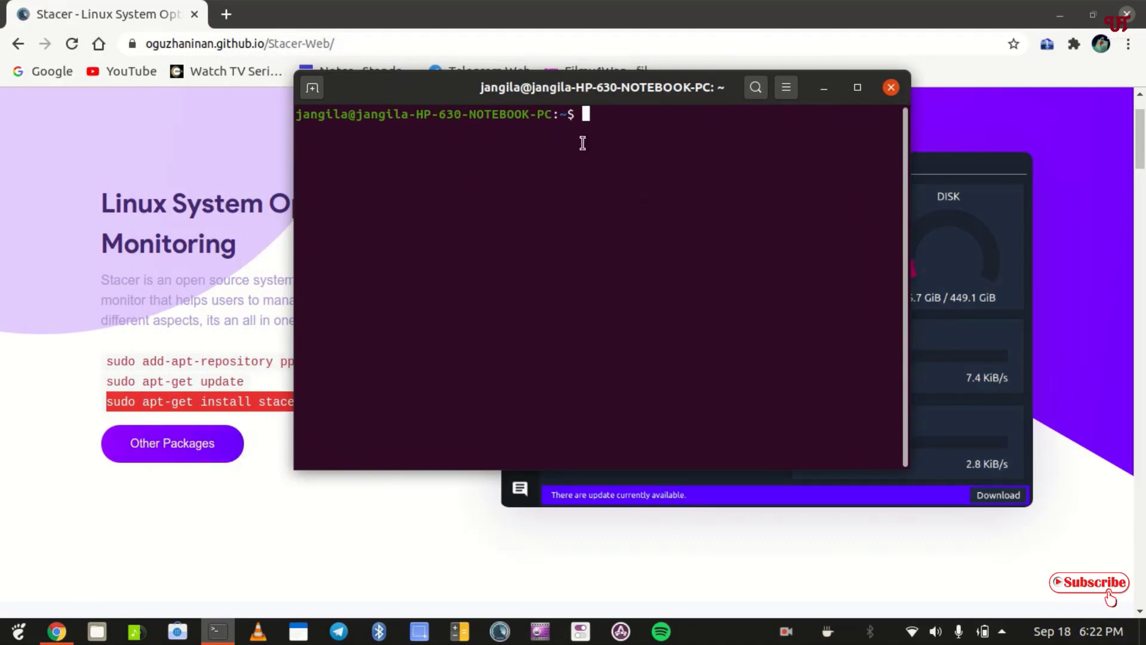
right_click(627, 124)
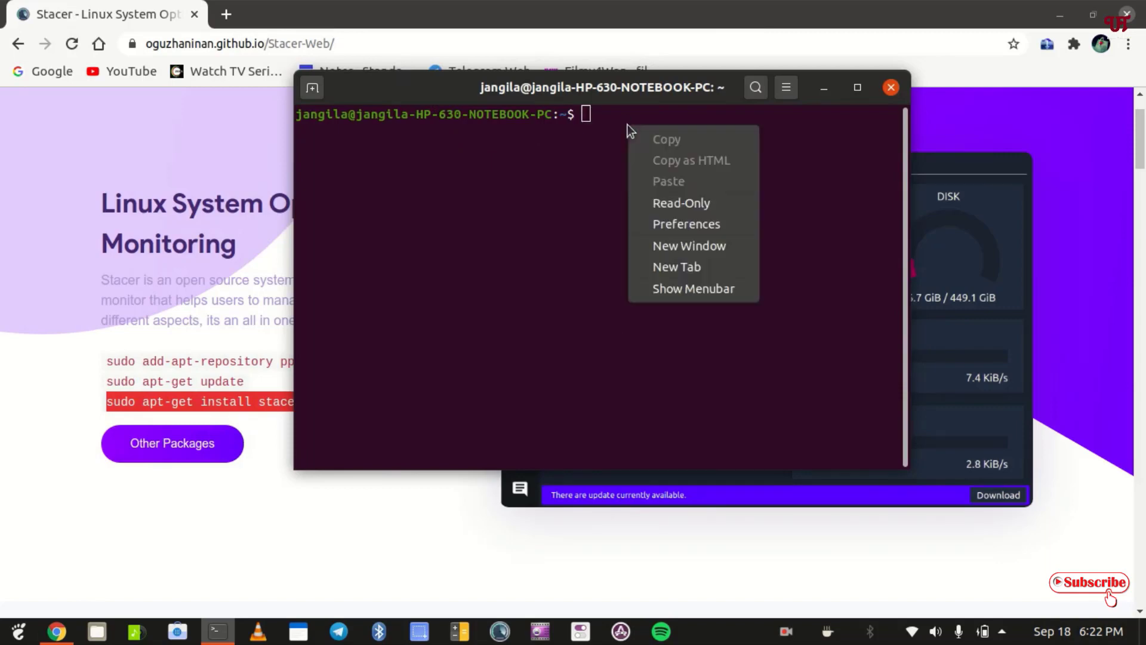
left_click(93, 407)
right_click(147, 401)
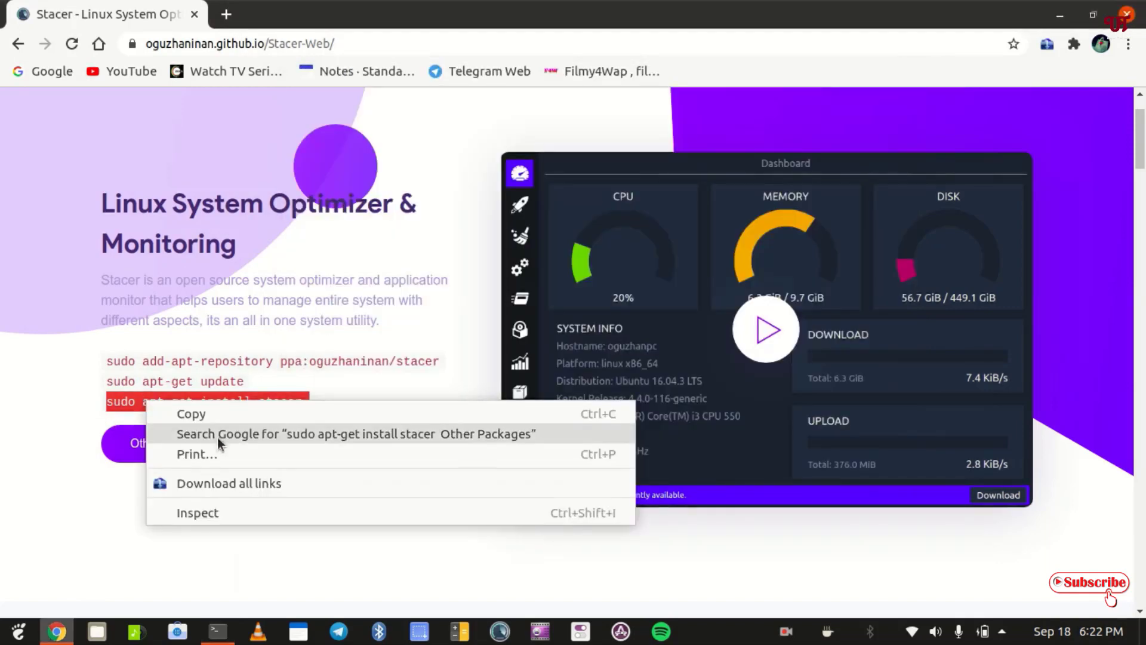
left_click(195, 414)
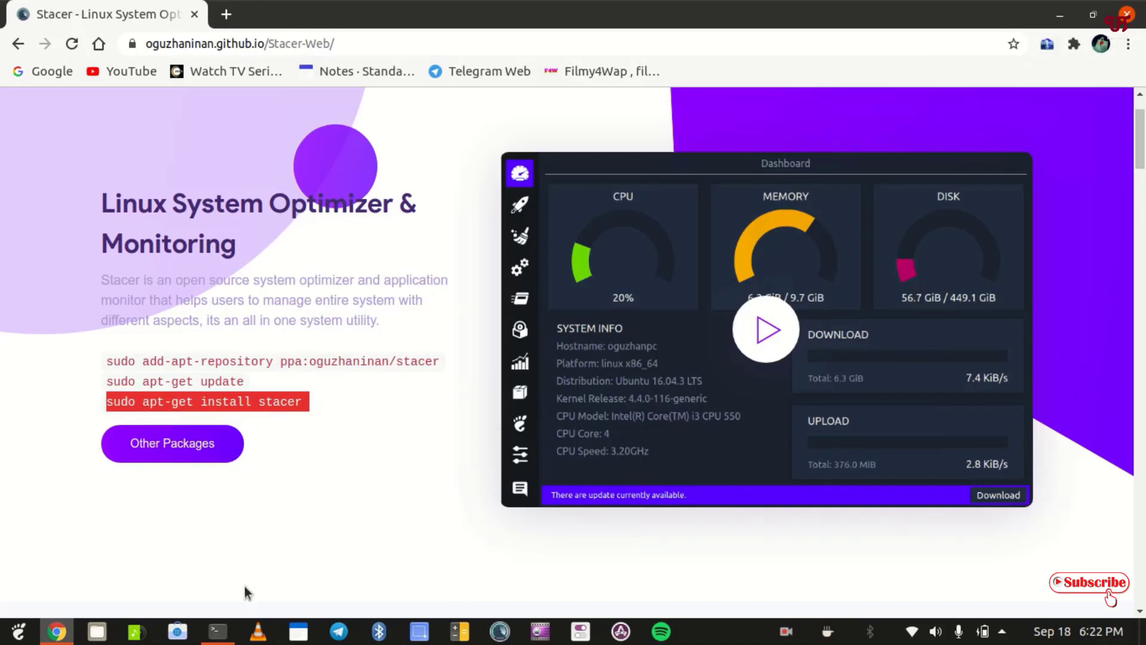
Try running the copied "sudo apt-get install stacer" command in the terminal, and close the terminal at the password request.
left_click(217, 631)
right_click(643, 206)
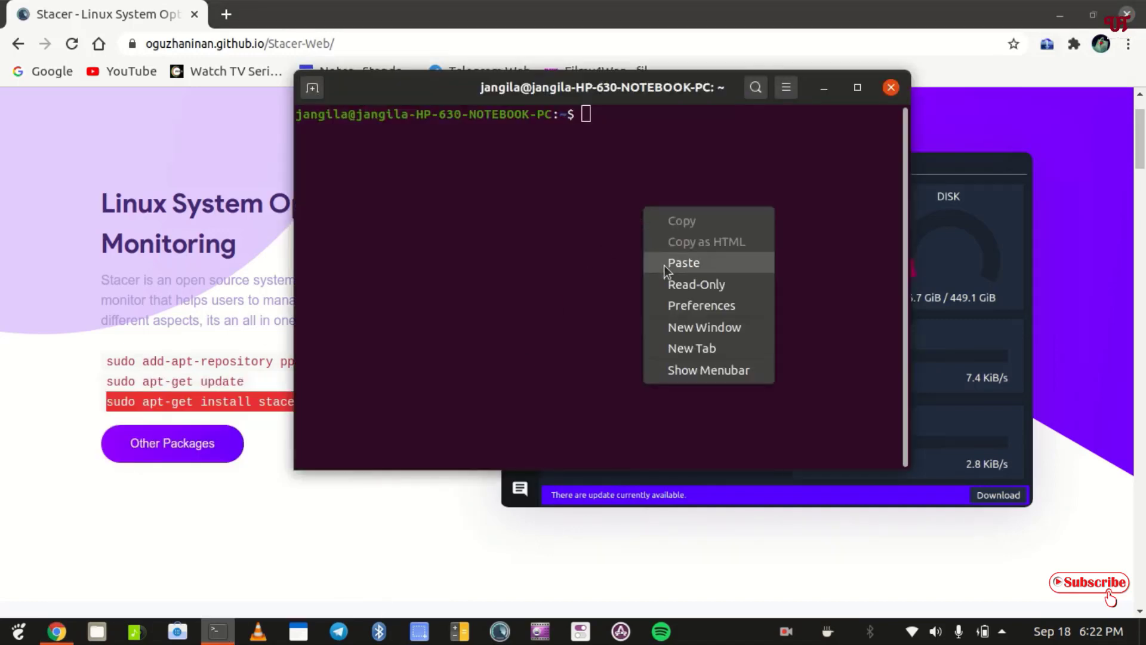
left_click(684, 263)
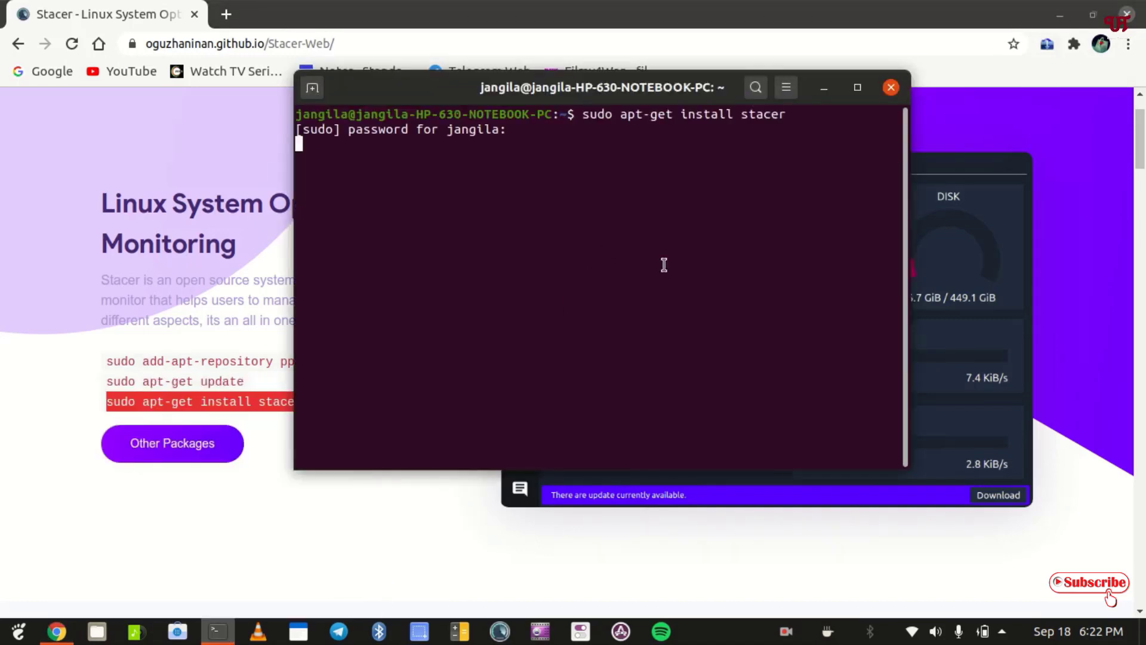
left_click(890, 88)
left_click(706, 336)
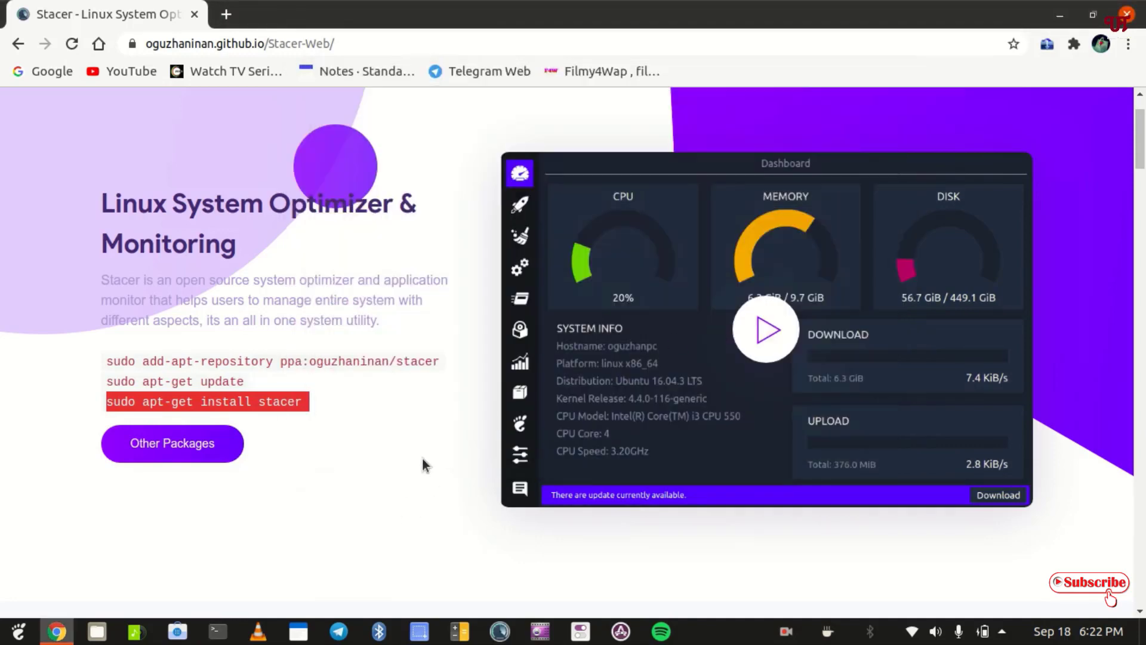
Examine the other packages offered for Stacer v1.1.0 on the GitHub releases page, and return to the Stacer website.
left_click(154, 458)
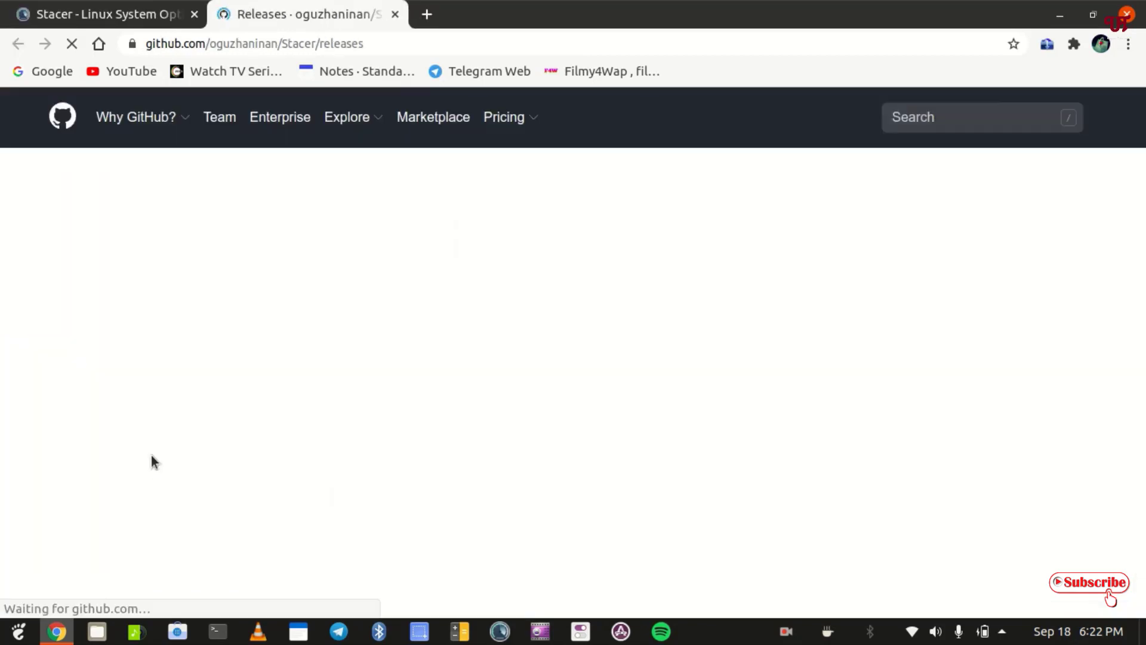
scroll(371, 495, "down", 7)
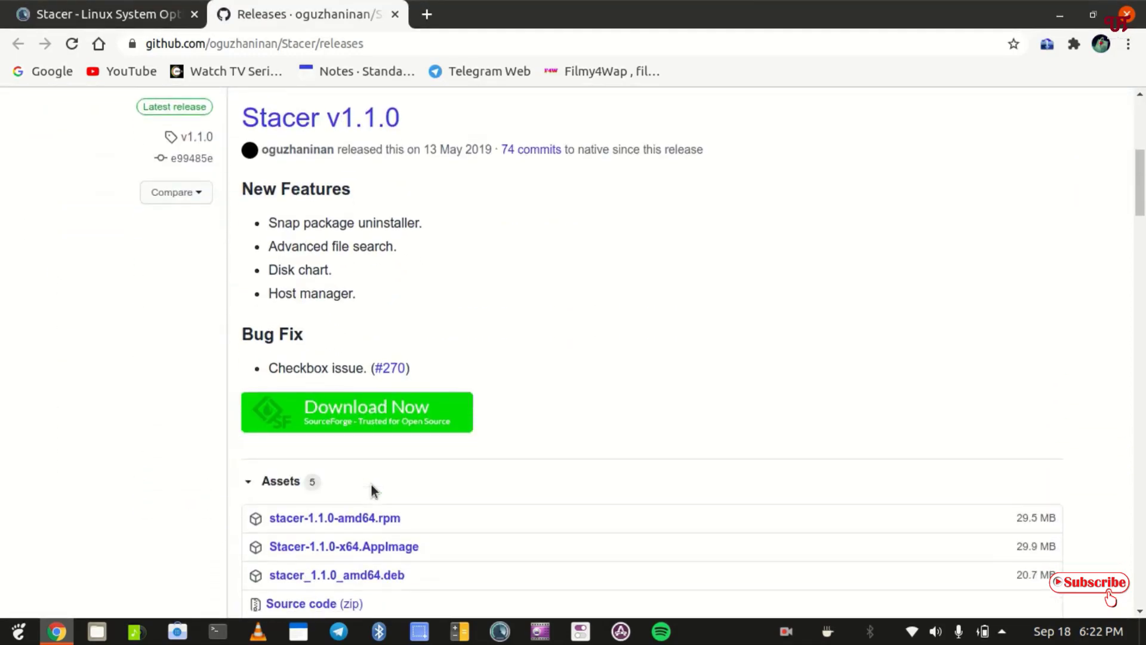
scroll(375, 480, "down", 2)
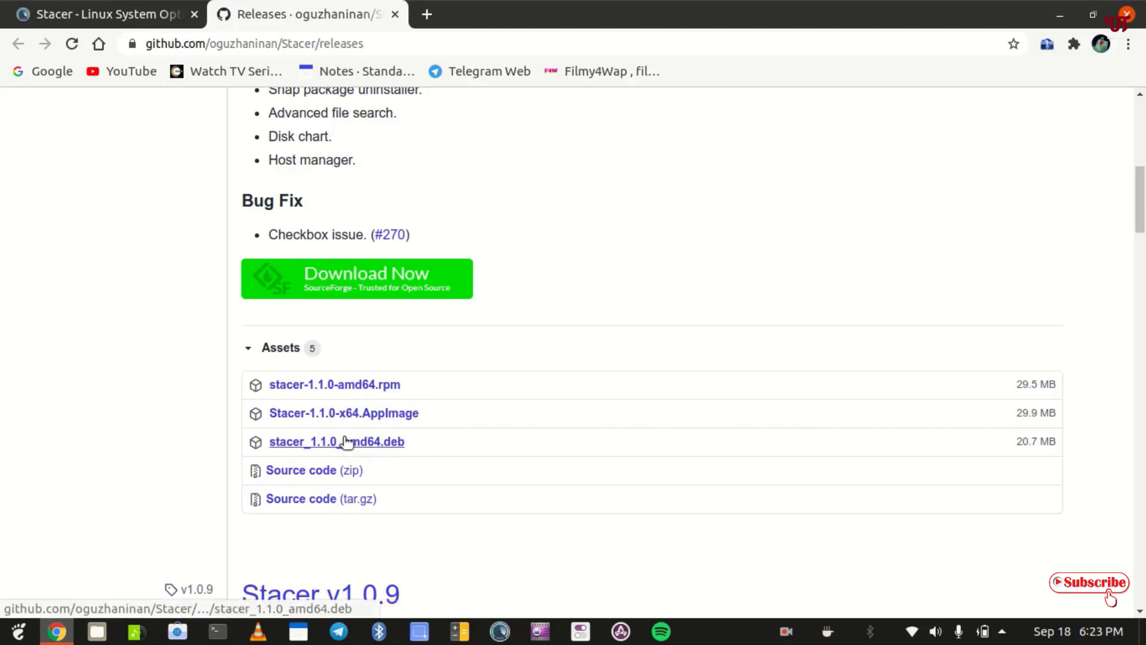
left_click(102, 14)
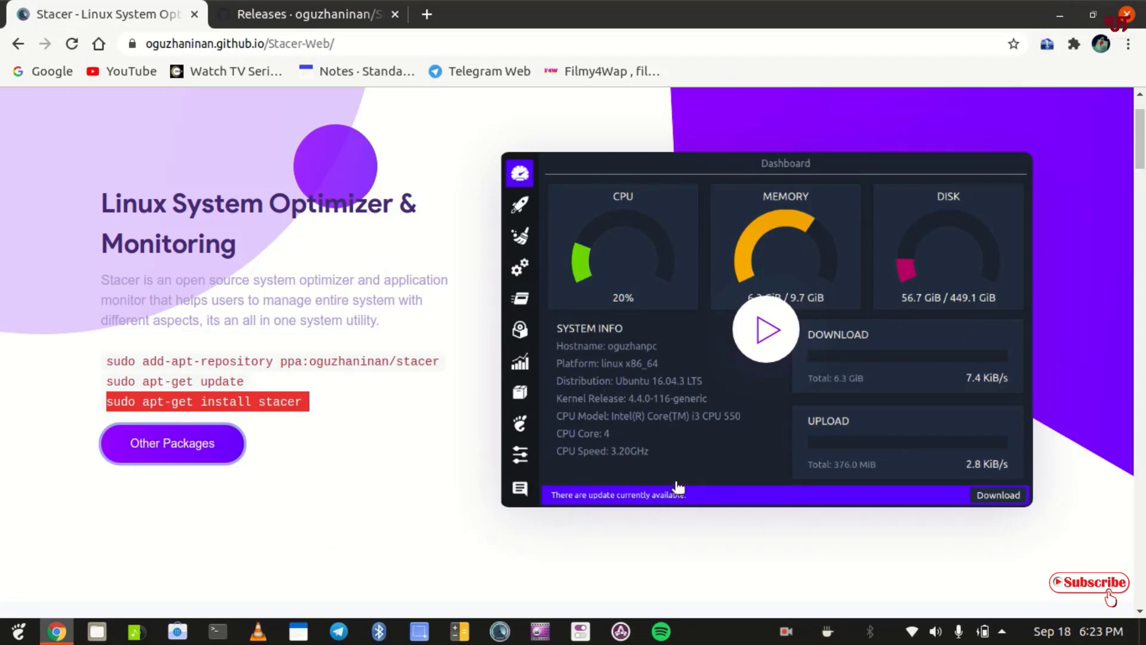
Minimize the browser, launch Stacer and show its Uninstaller page.
left_click(1061, 15)
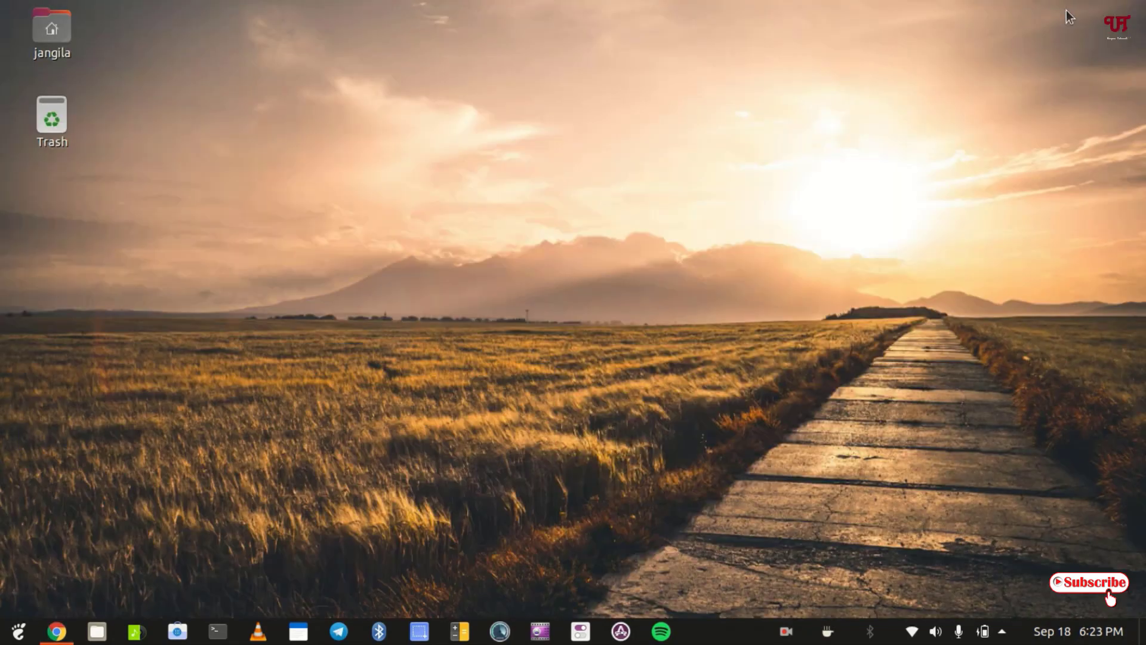
left_click(503, 634)
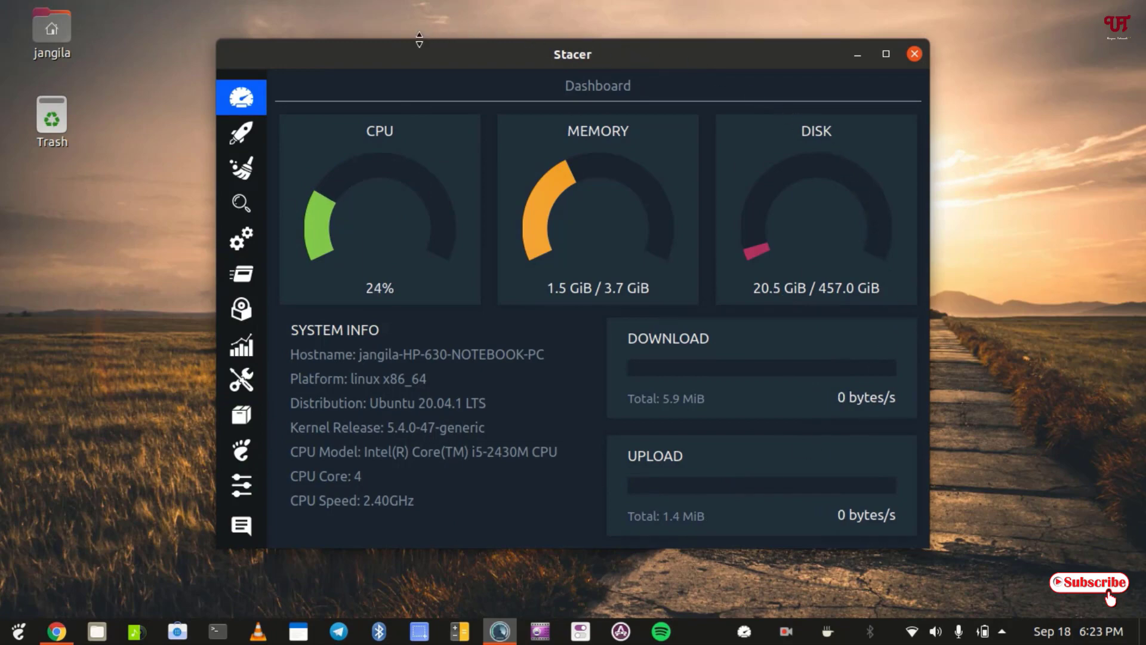
left_click(241, 311)
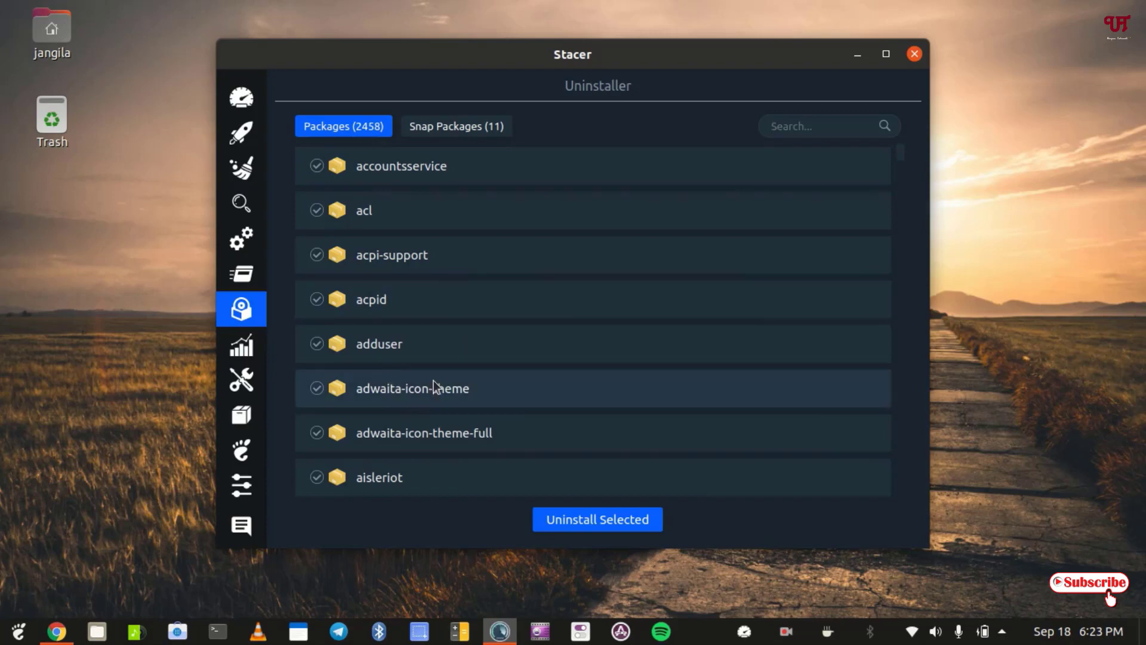
Review the snap packages and the regular installed packages in the Uninstaller.
left_click(466, 128)
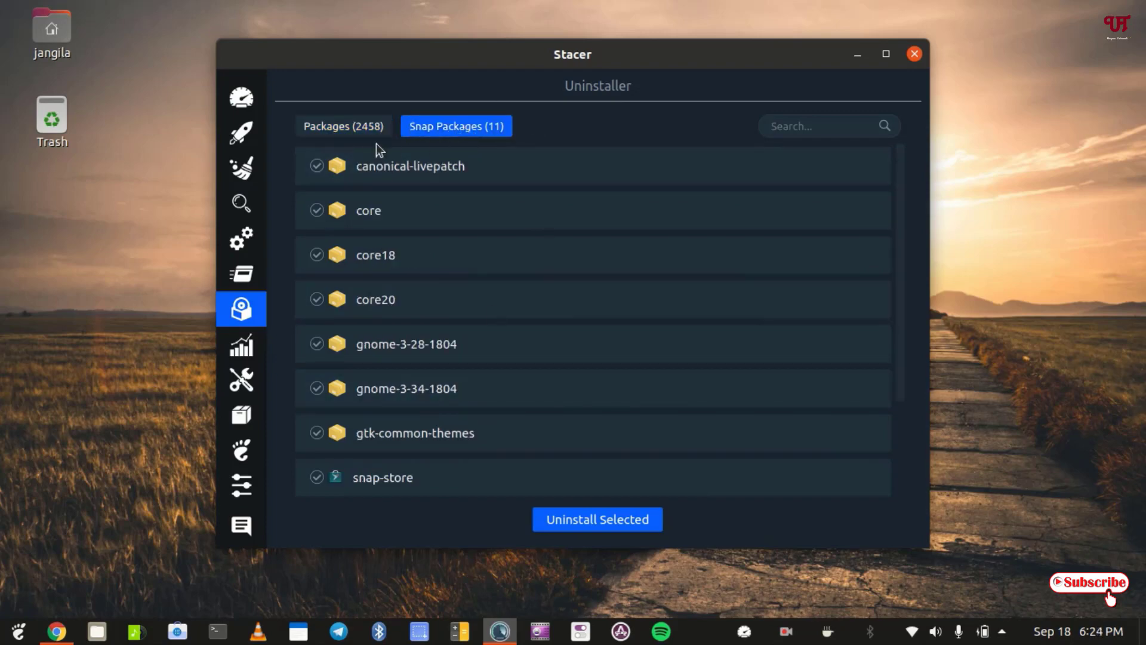
left_click(354, 135)
scroll(482, 304, "down", 1)
scroll(482, 313, "down", 5)
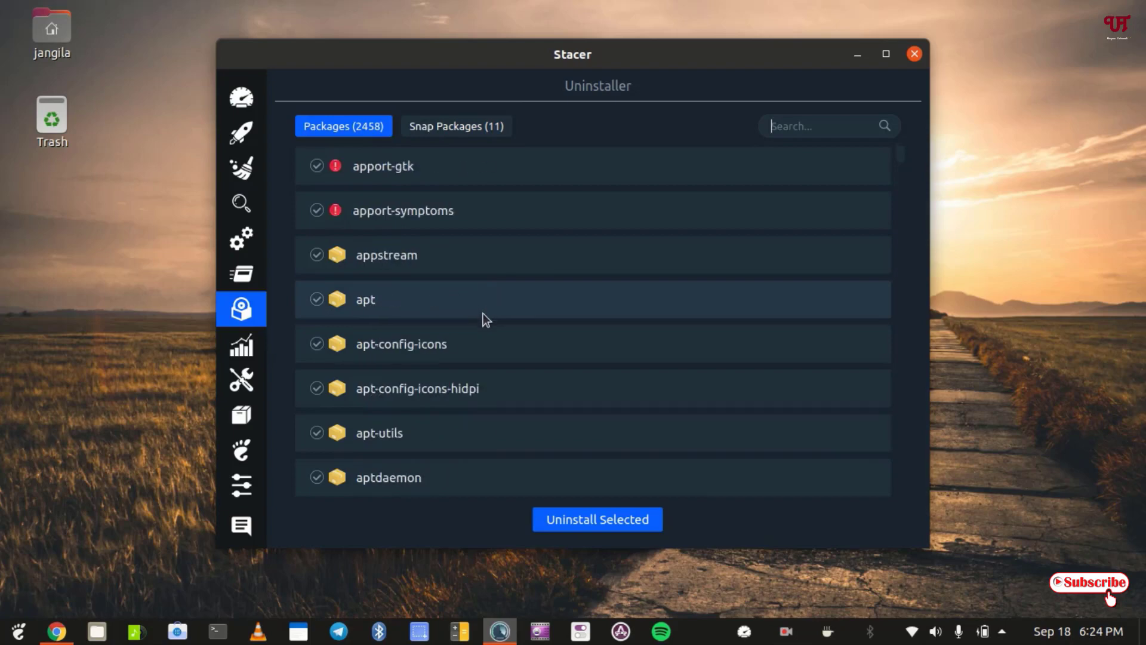
scroll(482, 314, "up", 6)
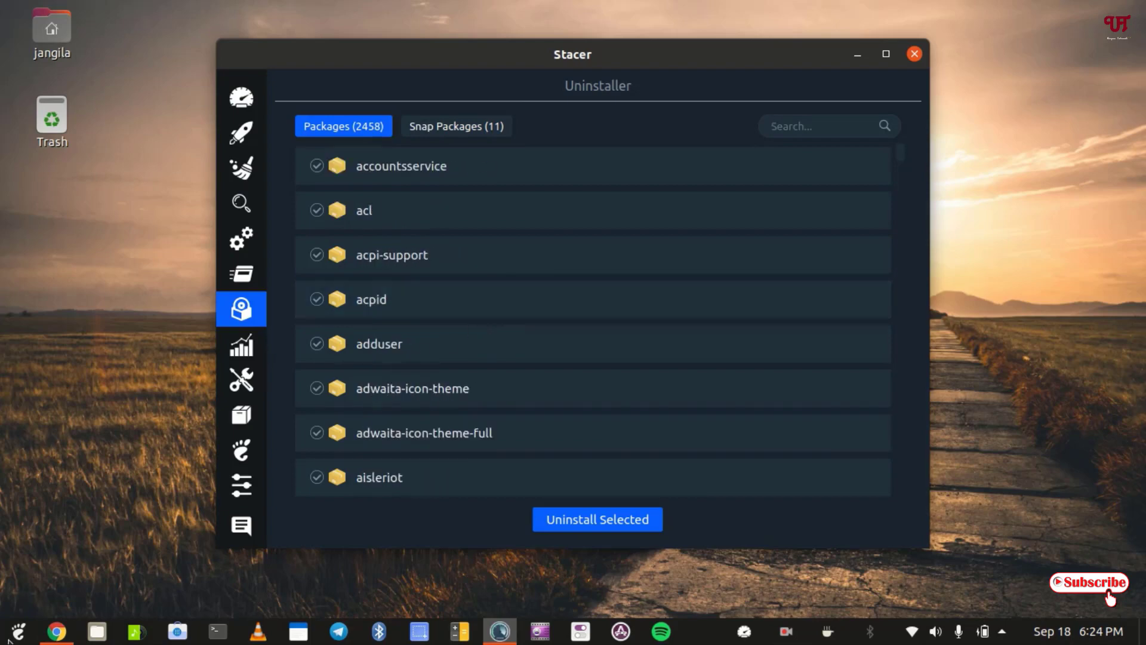
Search the system's applications for "flow" to check whether Flowblade Movie Editor is installed.
left_click(15, 632)
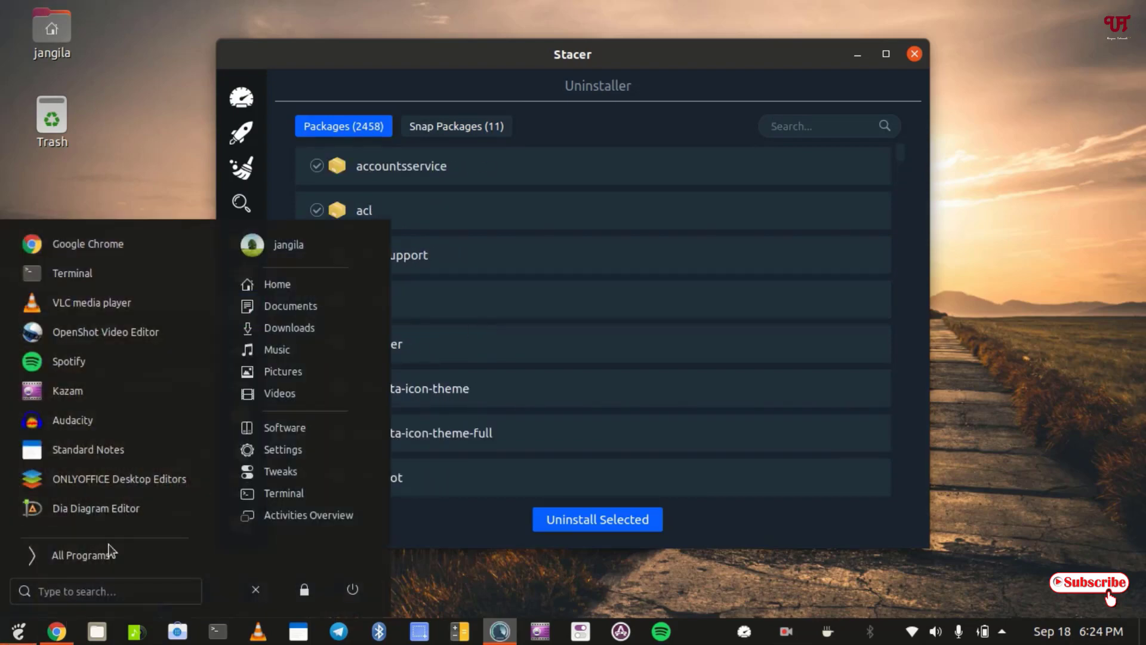
left_click(94, 591)
type("flow")
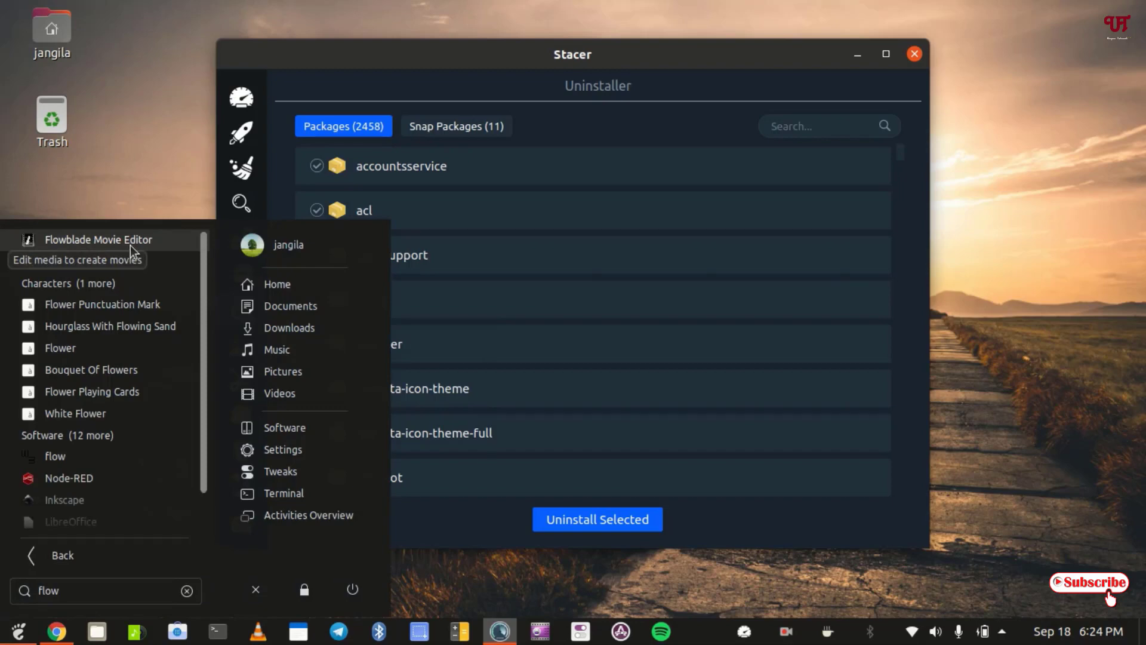
Filter the Uninstaller packages by "flo", select flowblade and start uninstalling it.
left_click(801, 126)
type("flo")
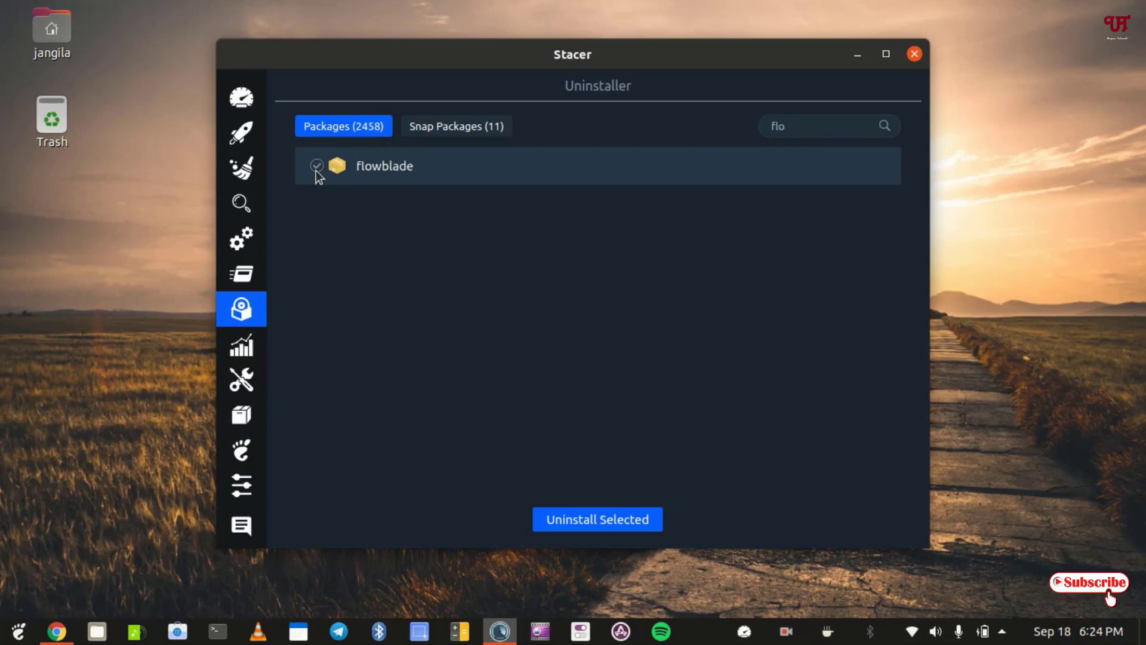
left_click(317, 169)
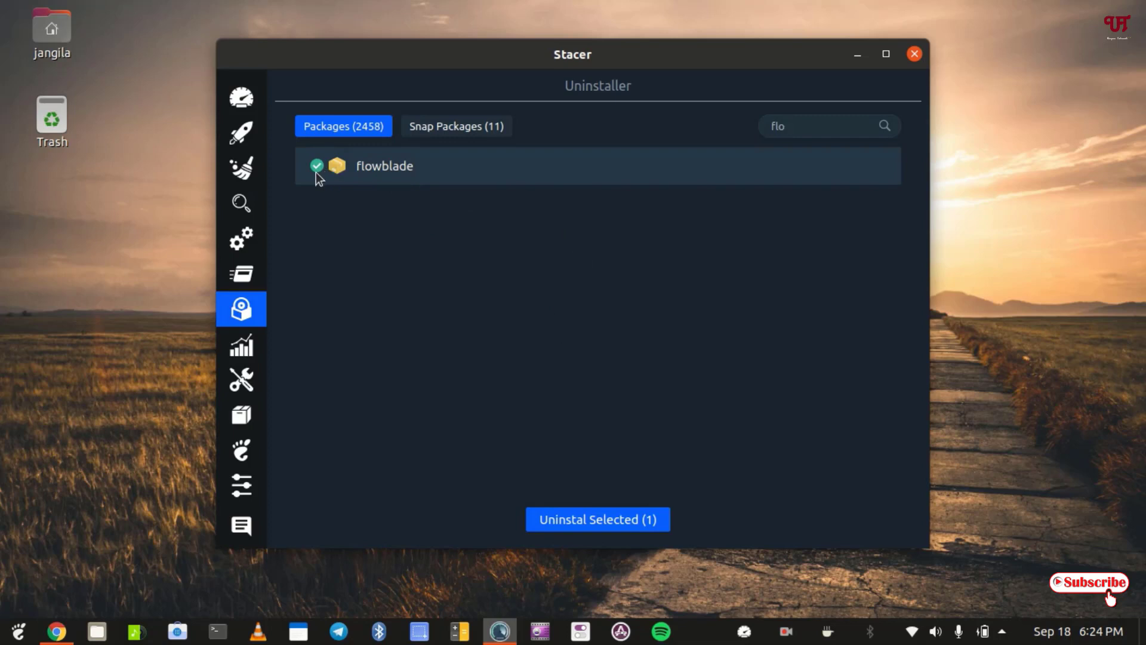
left_click(592, 521)
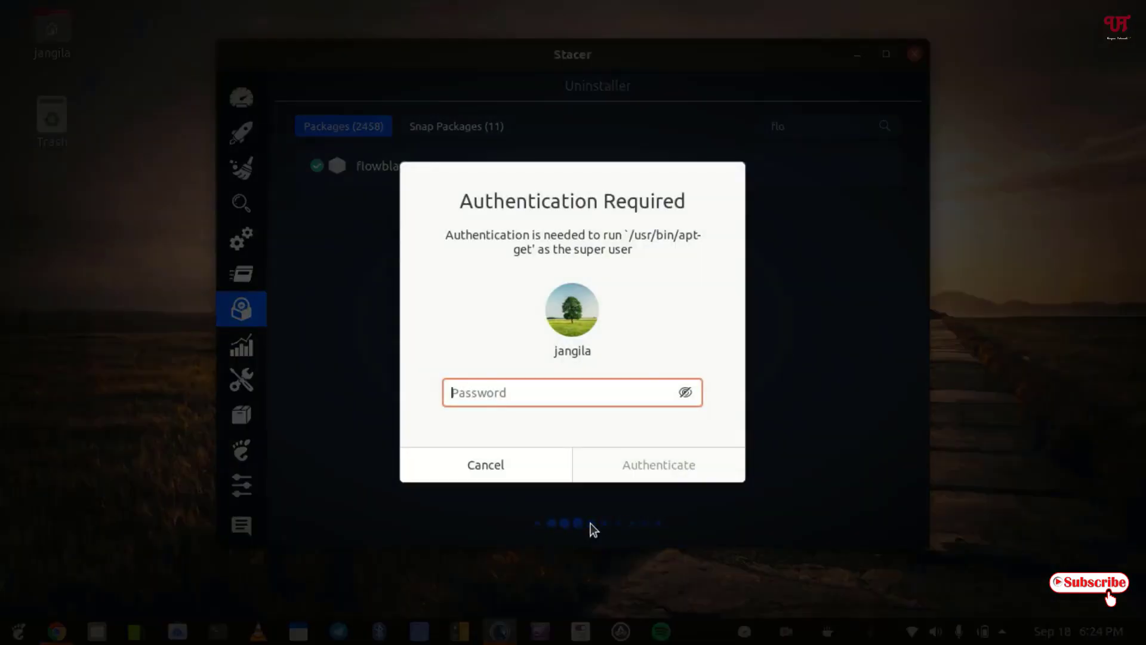
Enter the account password in both authentication requests, for apt-get and snap, to authorize the flowblade removal.
type("••••••")
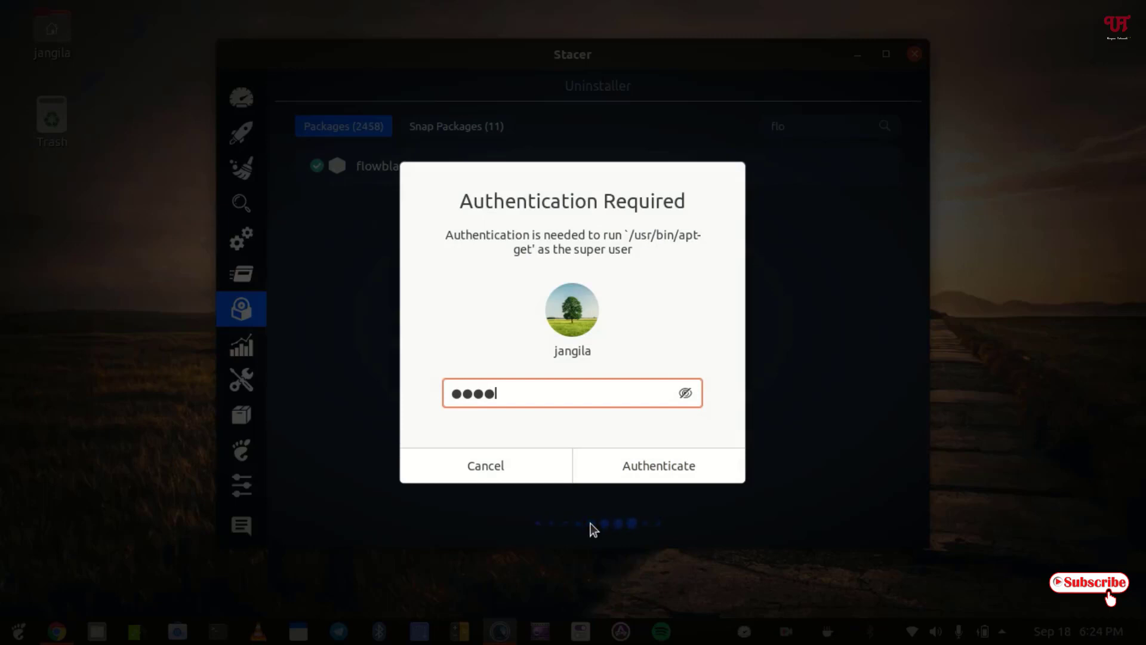
type("••")
left_click(655, 470)
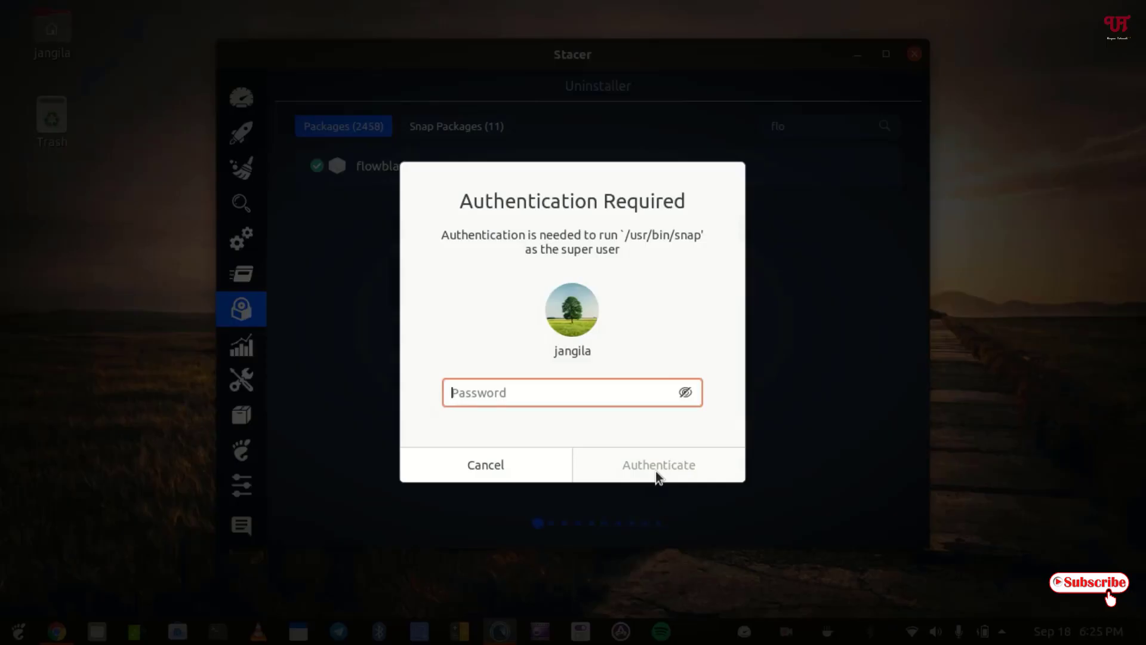
type("aaaaa")
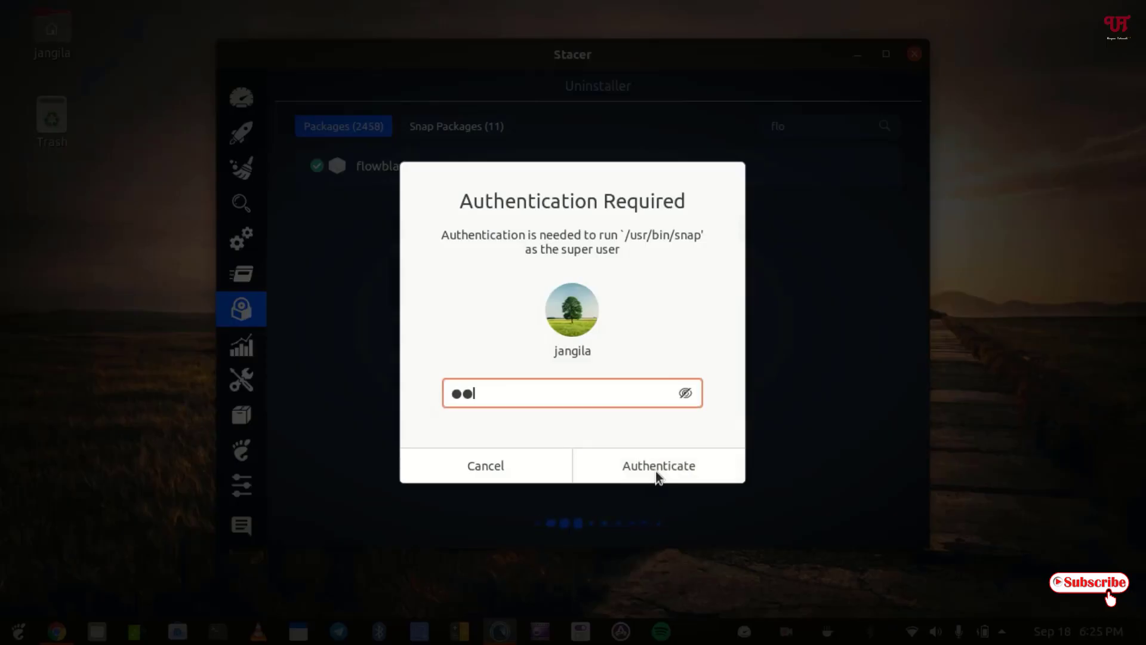
type("aaa")
left_click(655, 471)
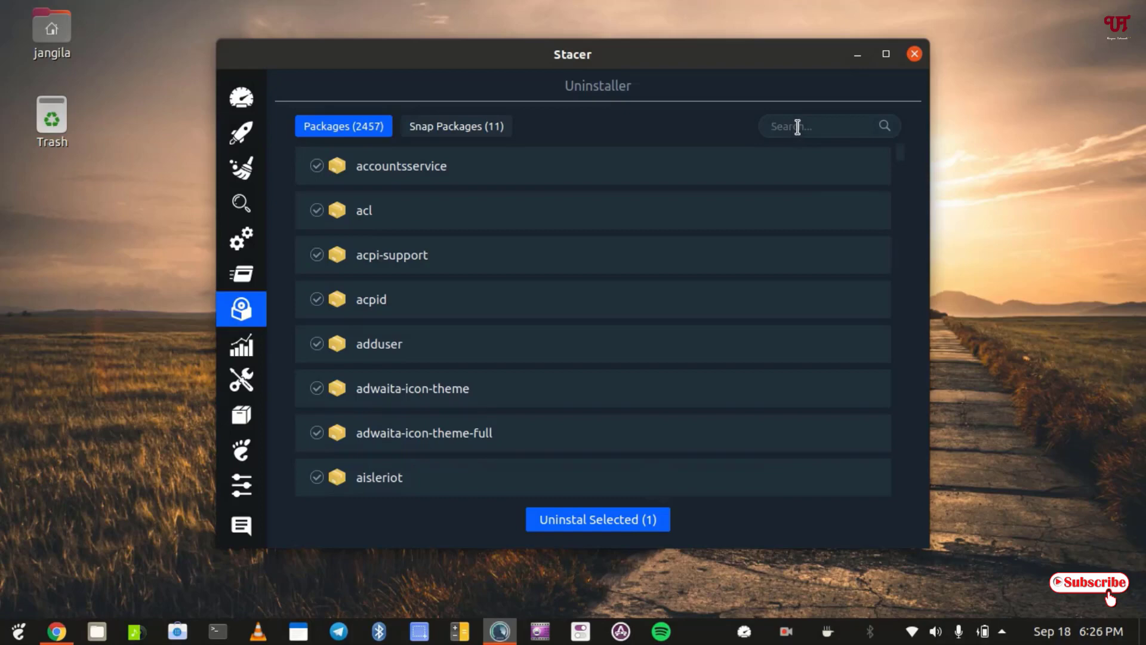
Search the Uninstaller packages for "flow" to verify the removal, and clear the search.
type("flow")
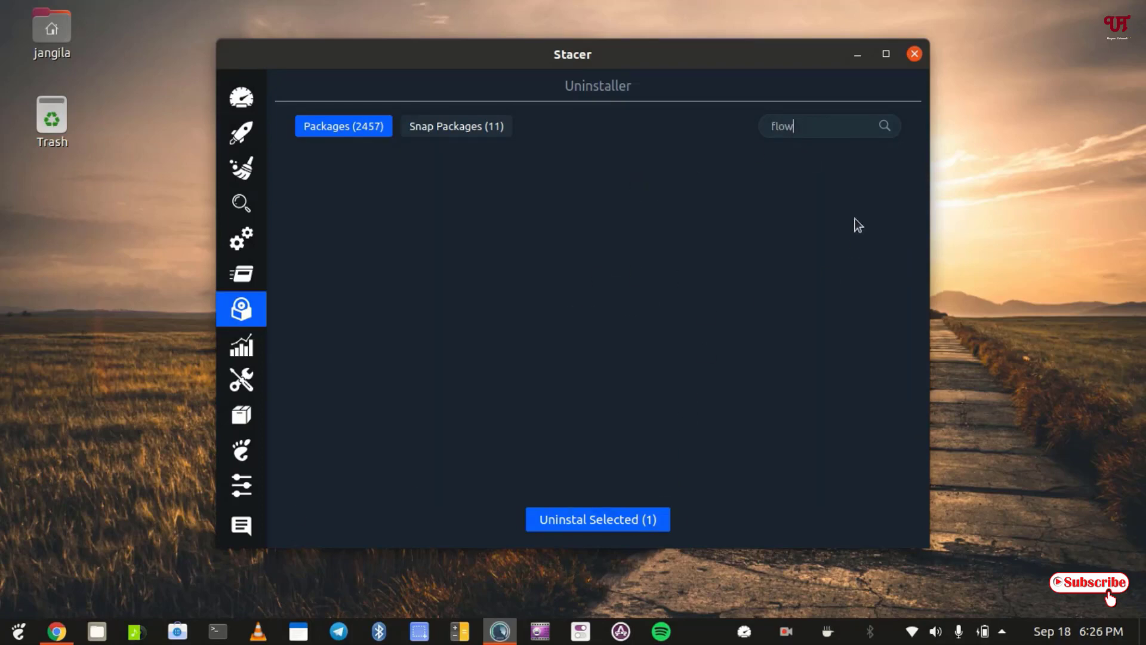
key("BackSpace")
key("BackSpace")
key("BackSpace")
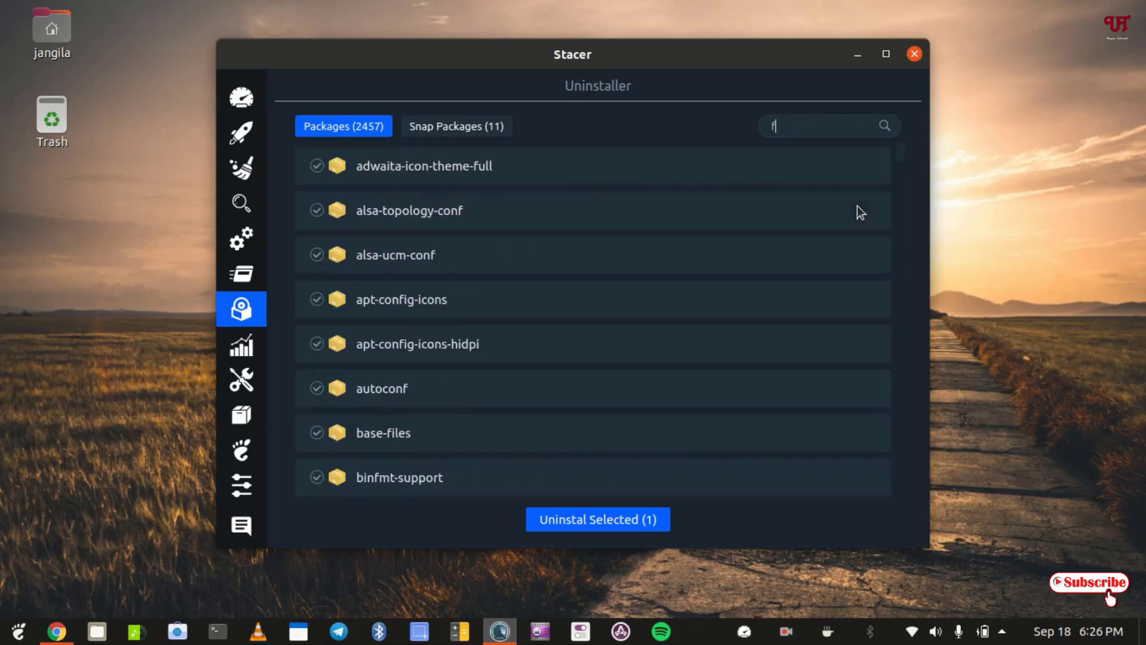
key("BackSpace")
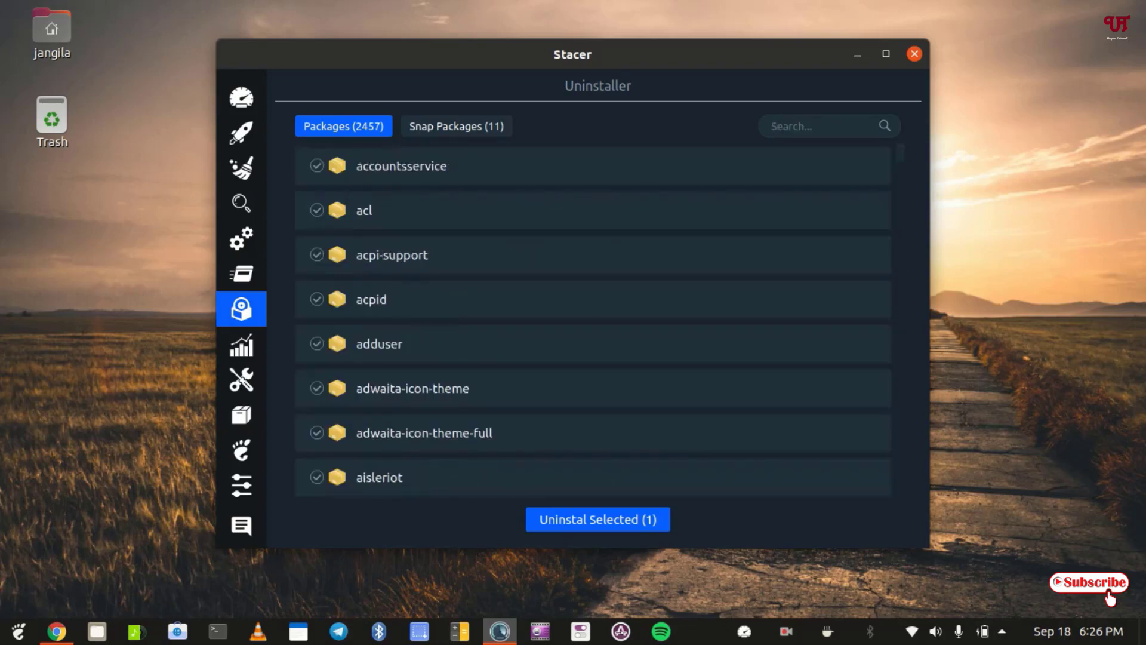
Search the system's applications for "flow" to check that Flowblade is gone, and return to Stacer.
left_click(19, 633)
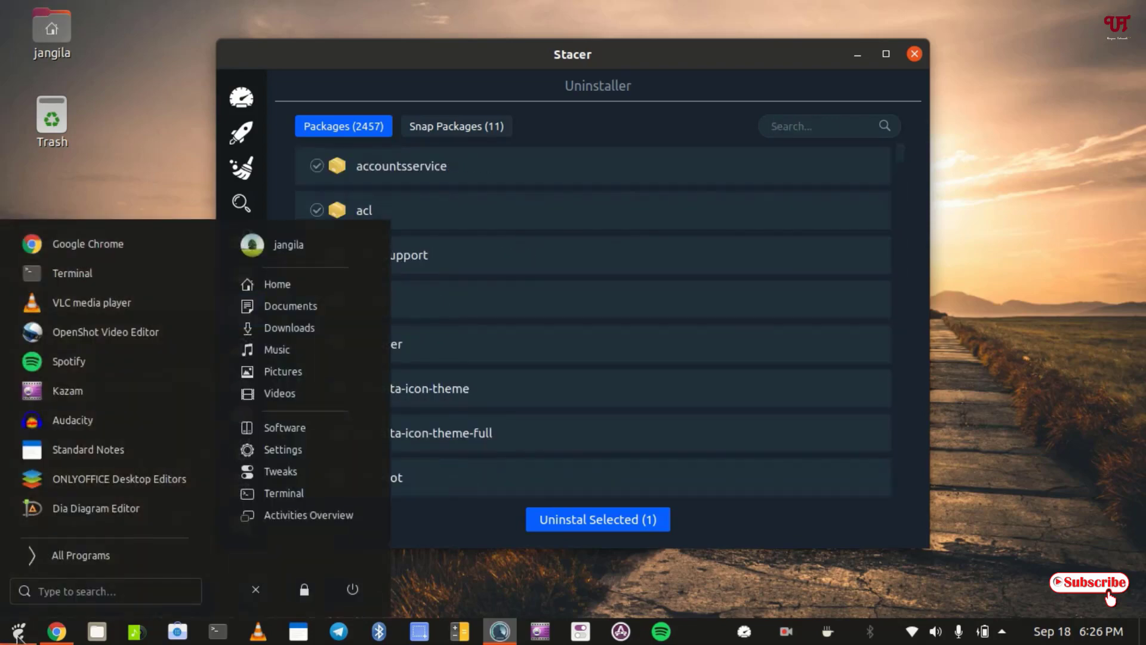
left_click(66, 591)
type("flo")
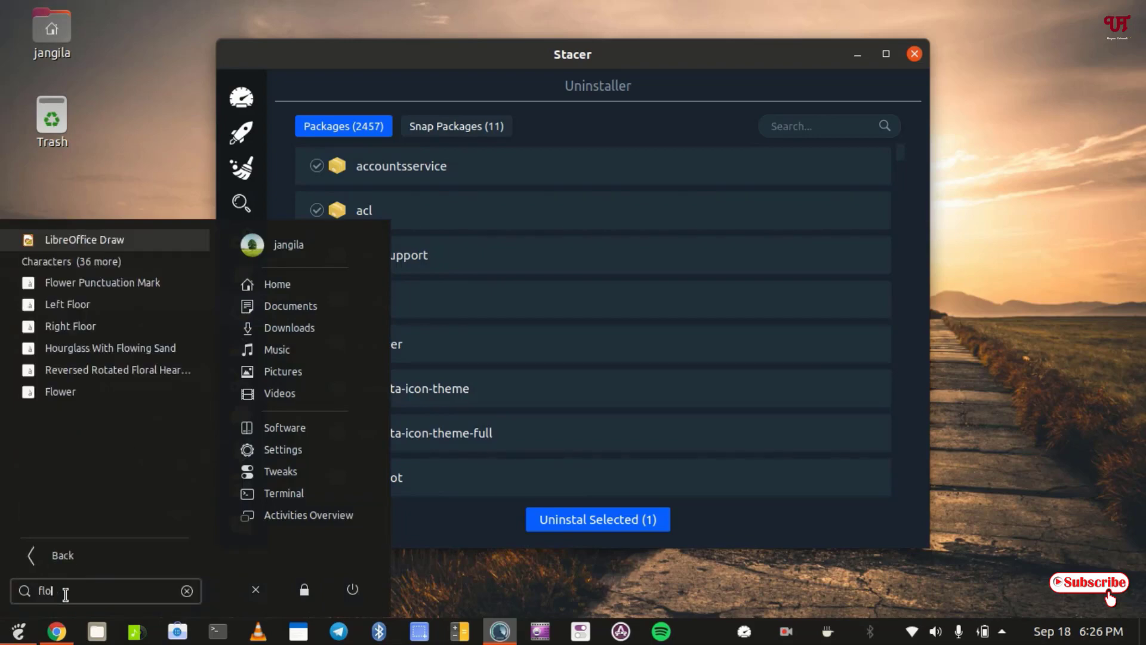
type("w")
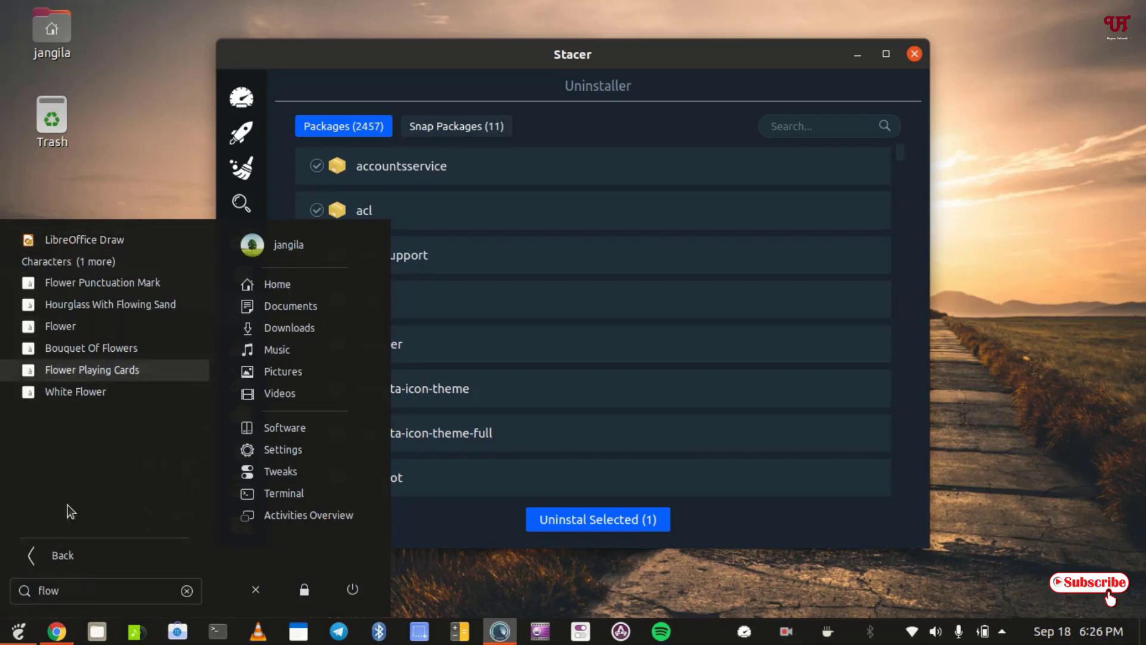
left_click(911, 424)
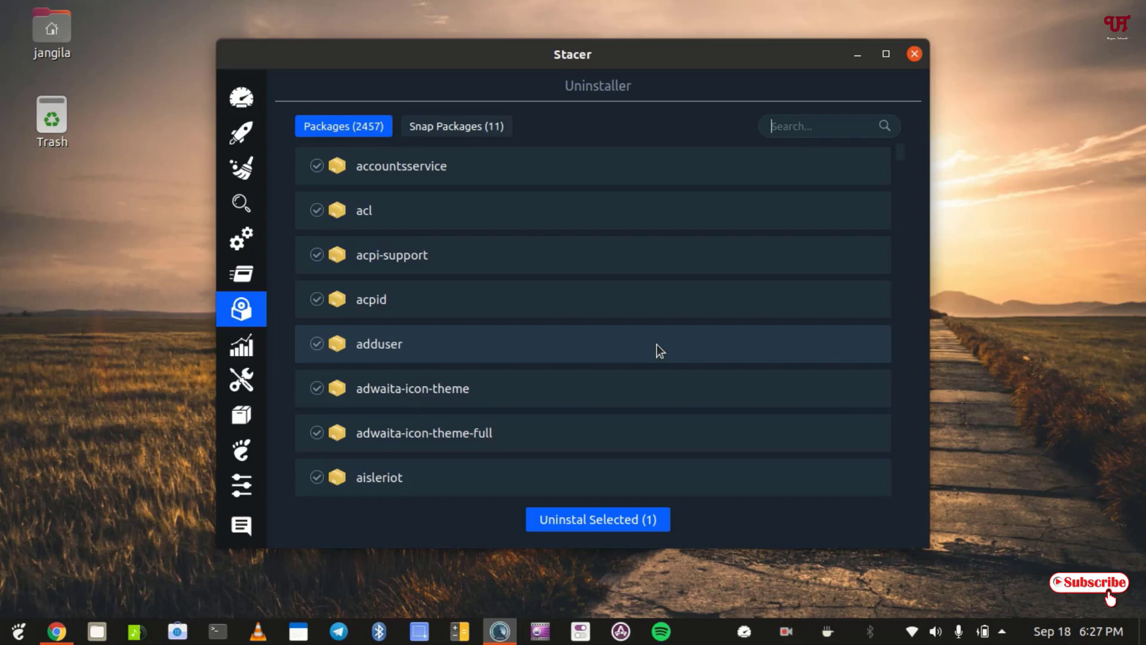
Close Stacer and quit it completely instead of keeping it in the system tray.
left_click(914, 54)
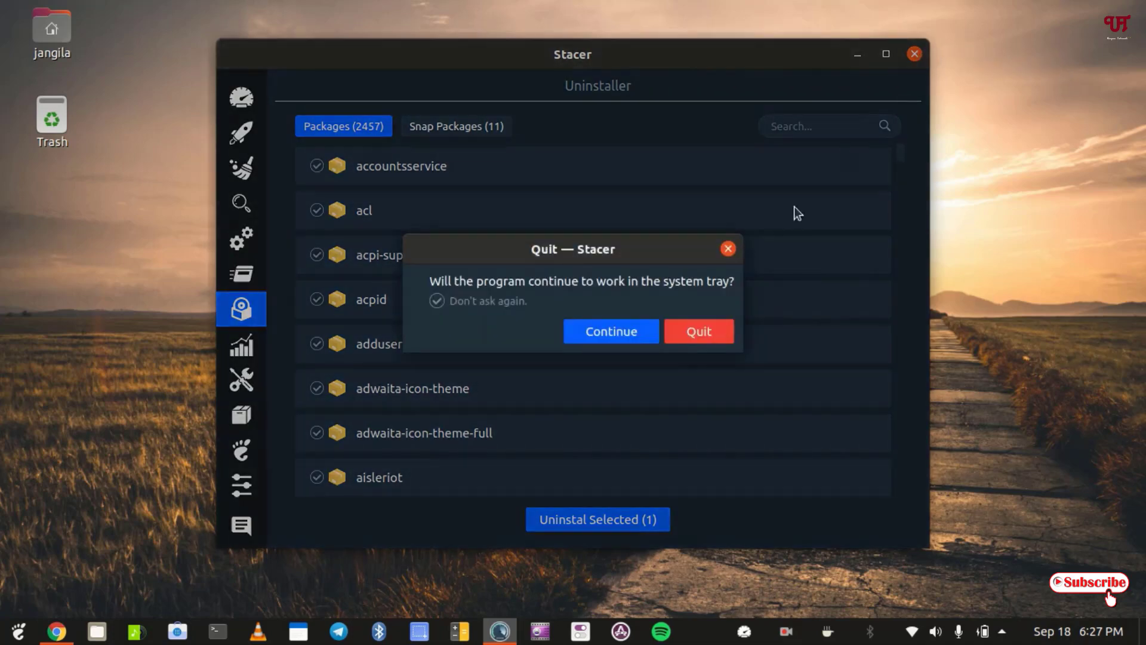
left_click(679, 333)
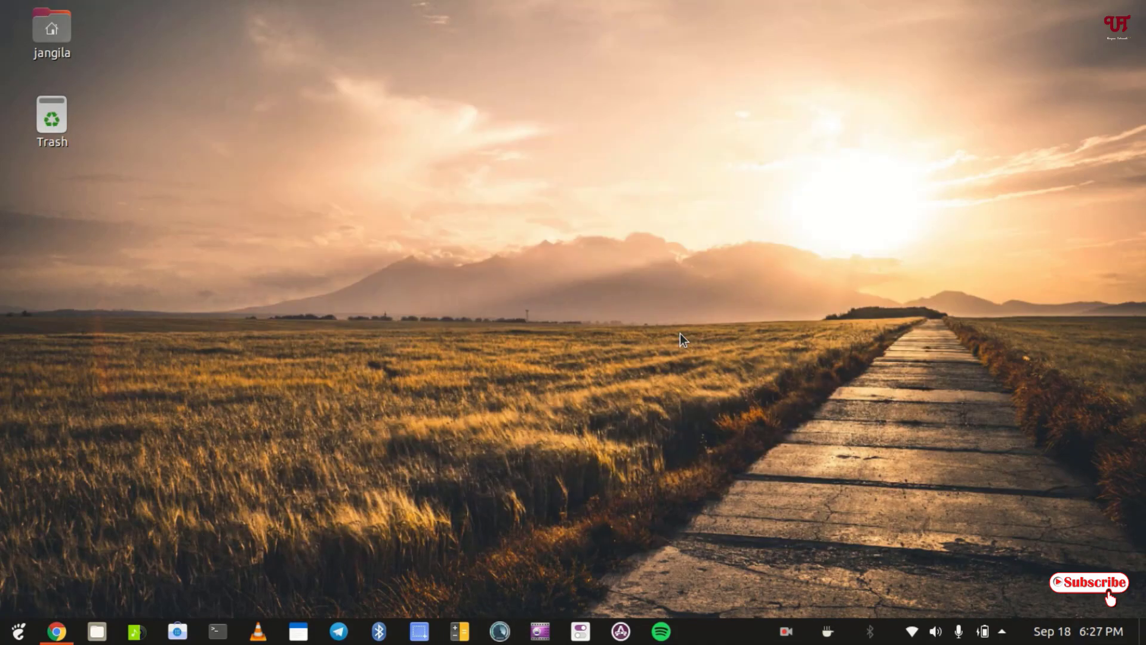